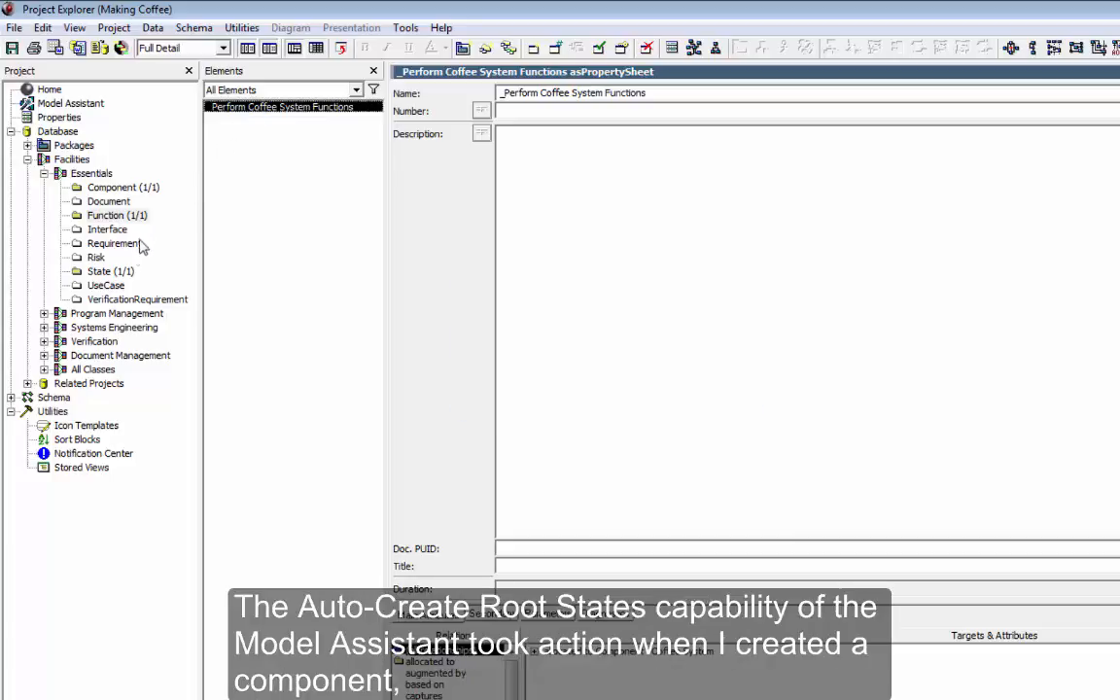
# - List the State elements and open _Exhibit Coffee System States to view its properties
pyautogui.click(123, 273)
pyautogui.click(124, 273)
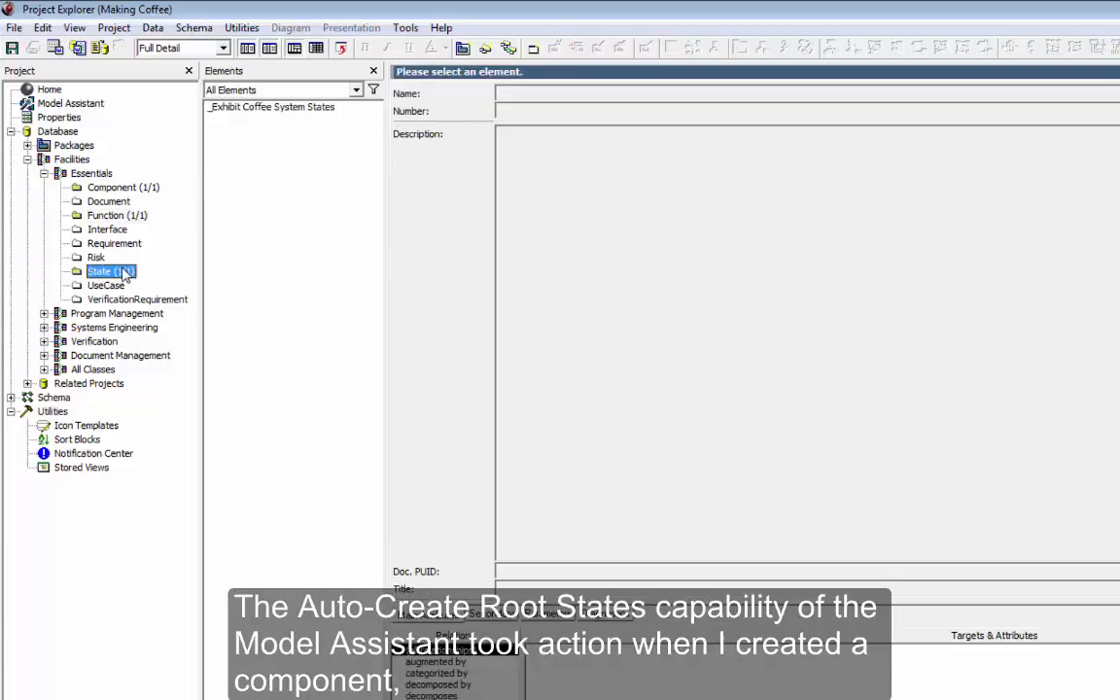
pyautogui.click(237, 109)
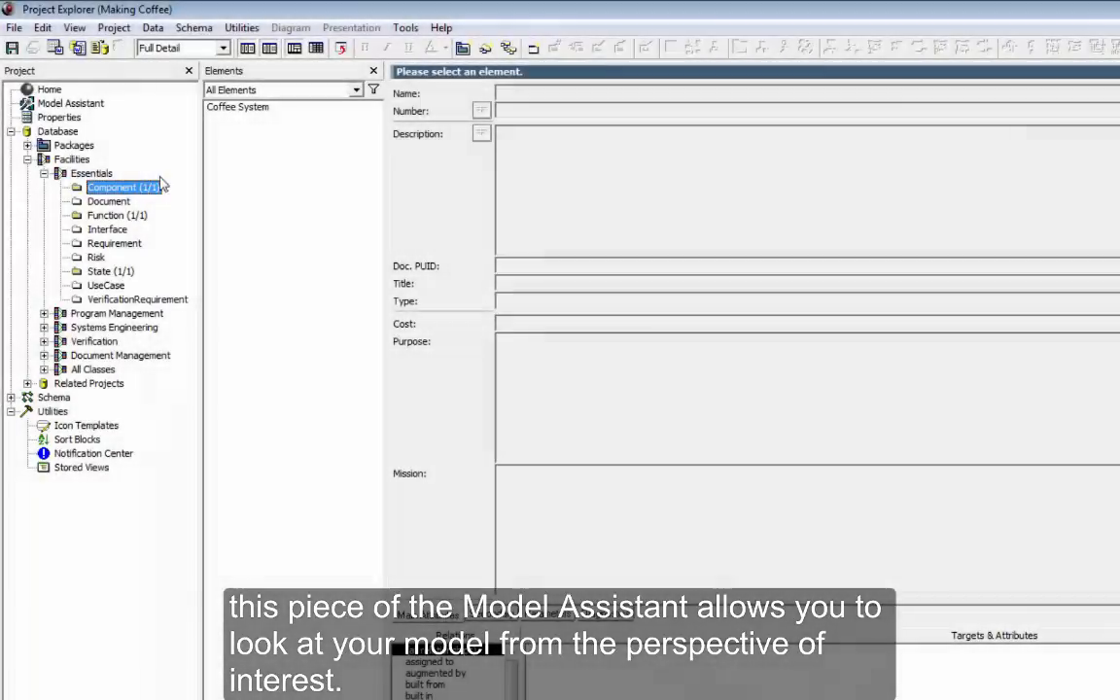
# - Open the Coffee System component's properties, examine the behavior types of its exhibited state and performed function, and reveal more diagram views
pyautogui.click(225, 109)
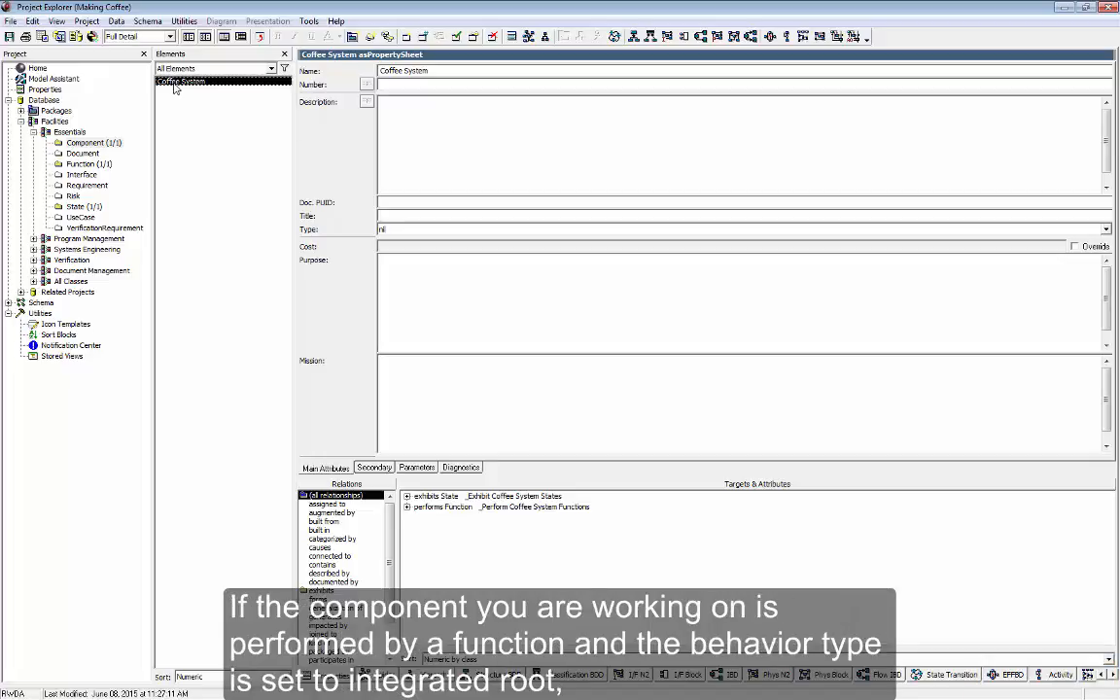
pyautogui.click(407, 496)
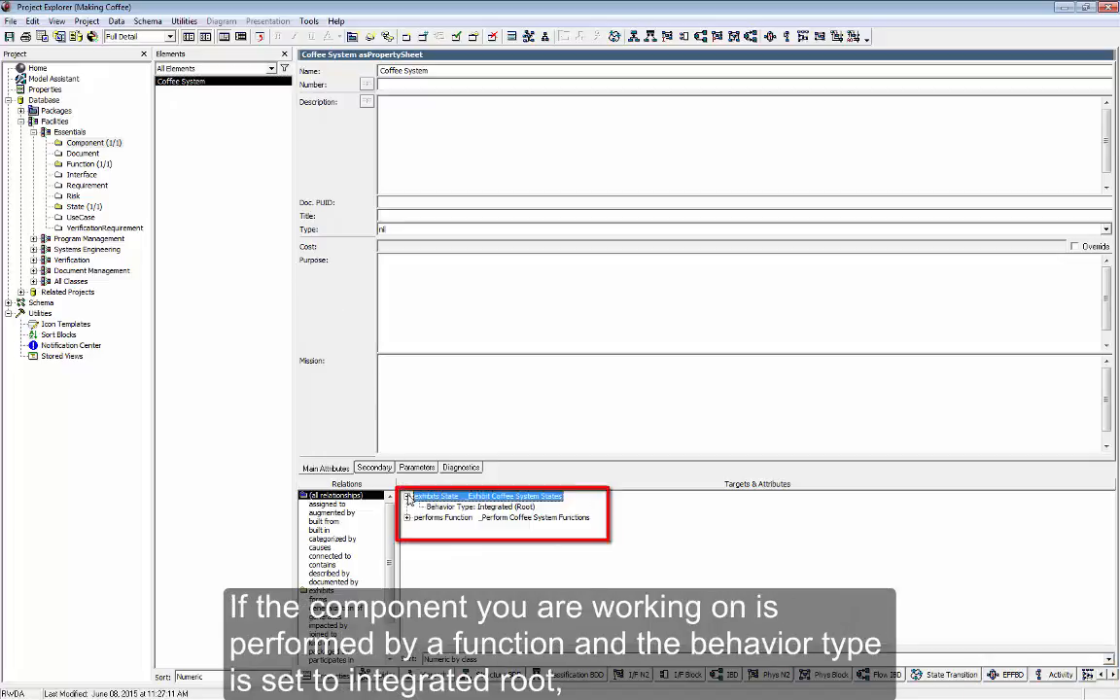
pyautogui.click(408, 517)
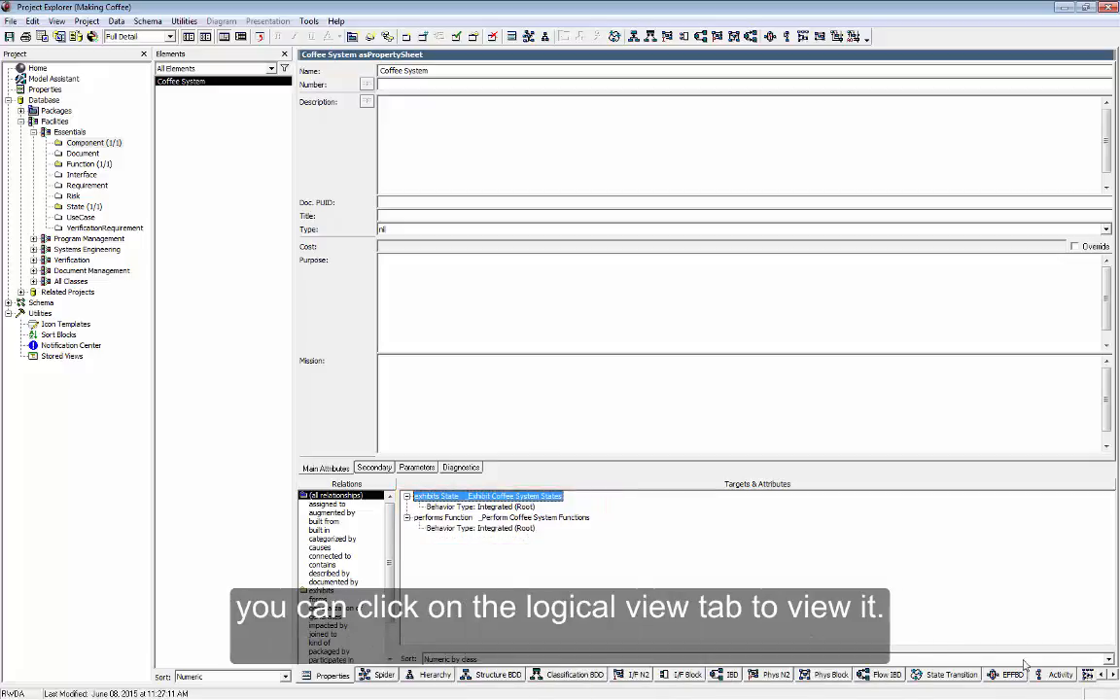
pyautogui.click(1113, 678)
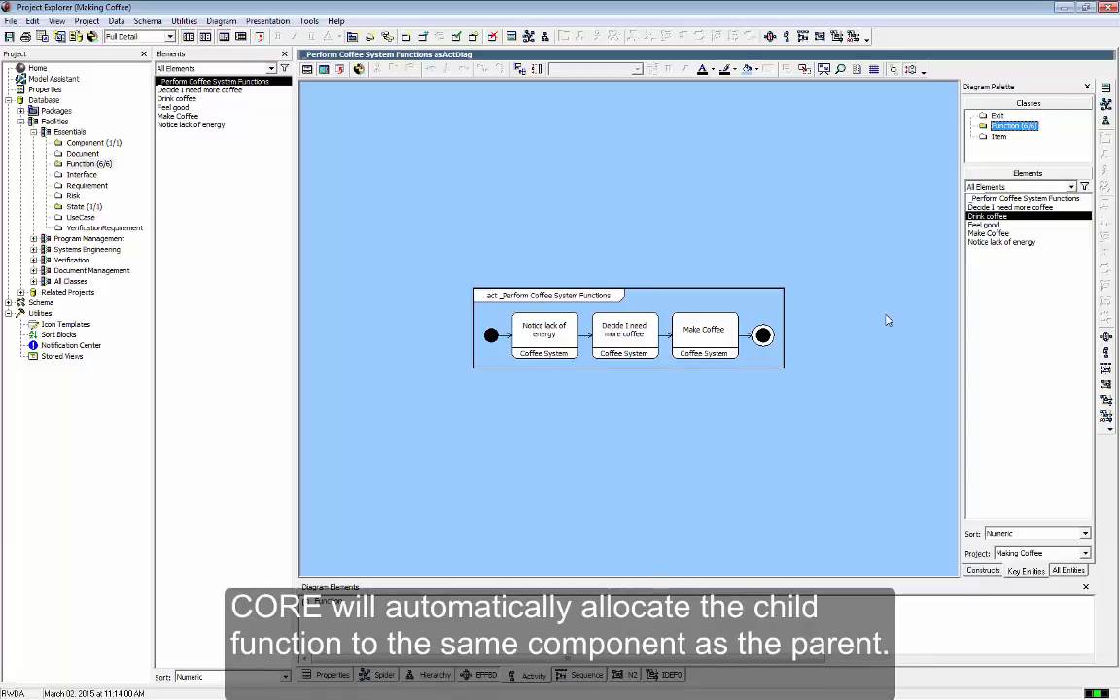
# - Add the Drink coffee and Feel good functions after Make Coffee in the activity diagram, and open Feel good
pyautogui.moveTo(980, 216); pyautogui.dragTo(753, 345)
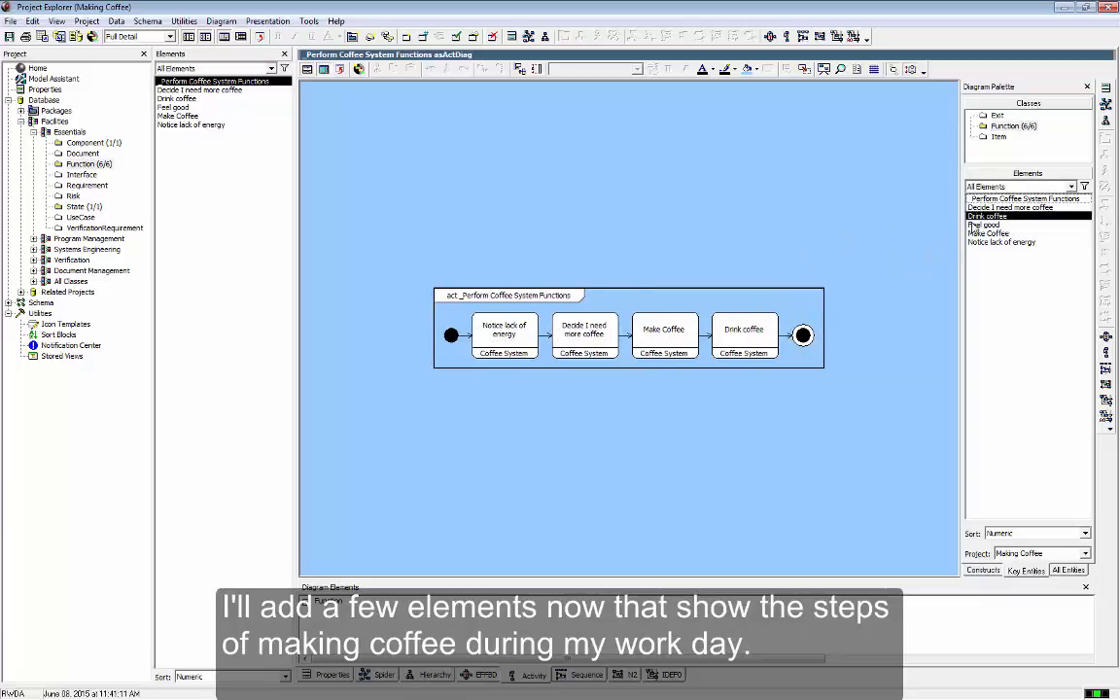
pyautogui.moveTo(974, 227); pyautogui.dragTo(789, 337)
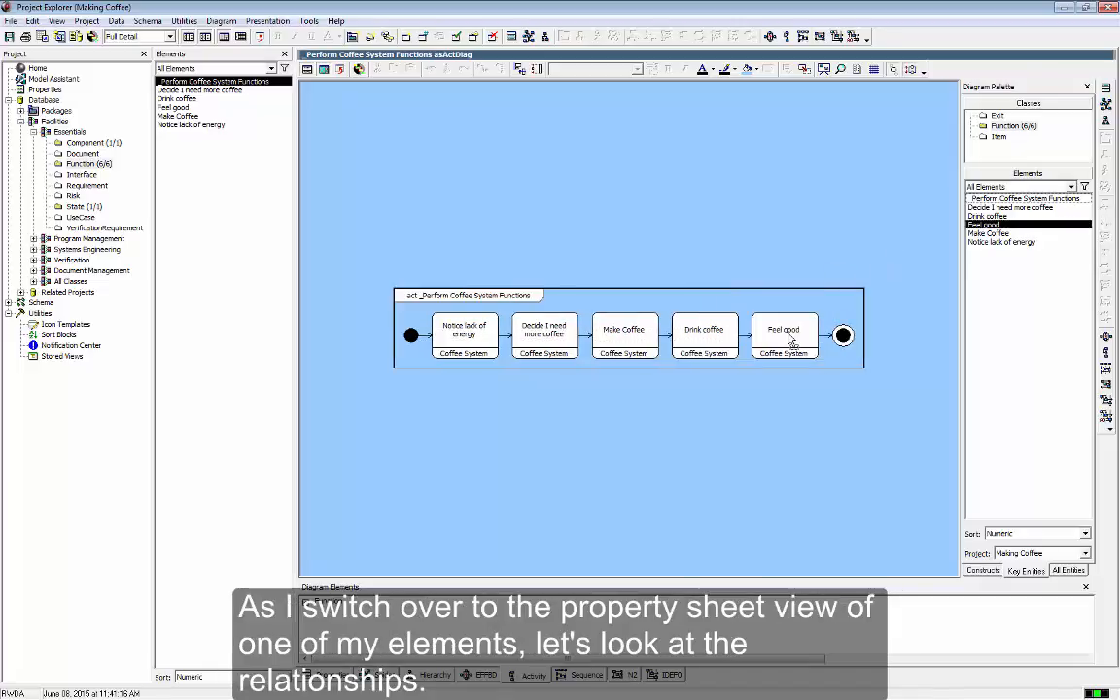
pyautogui.doubleClick(790, 339)
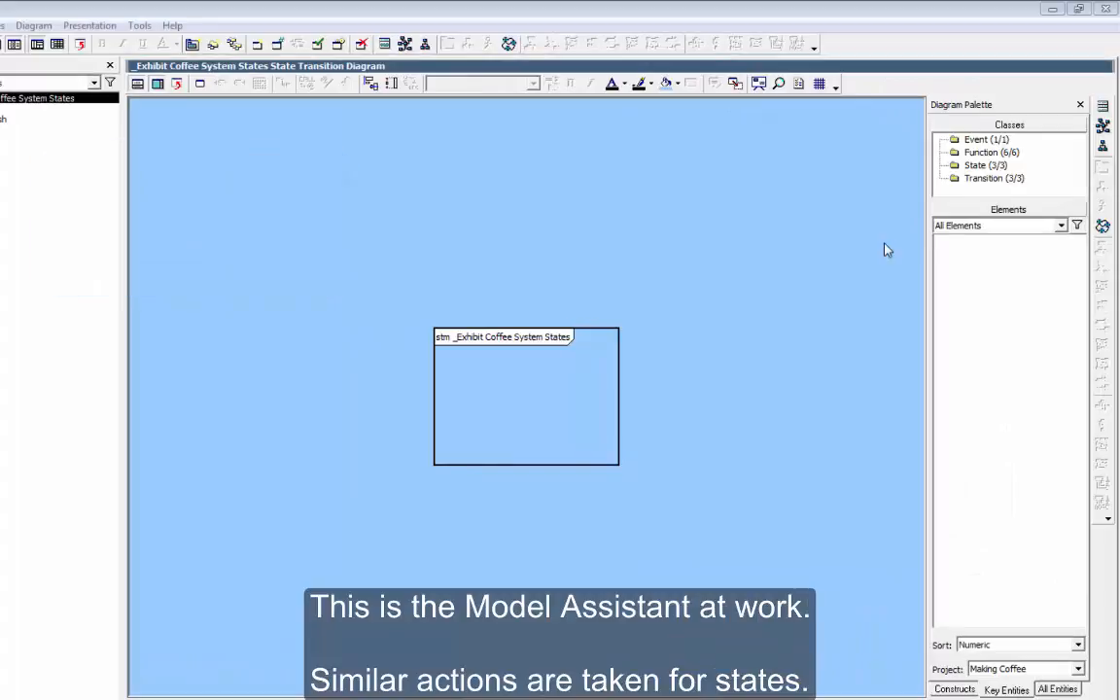
# - Add the Feel Sluggish and Feel Good states to the _Exhibit Coffee System States diagram, and open Feel Good
pyautogui.click(977, 166)
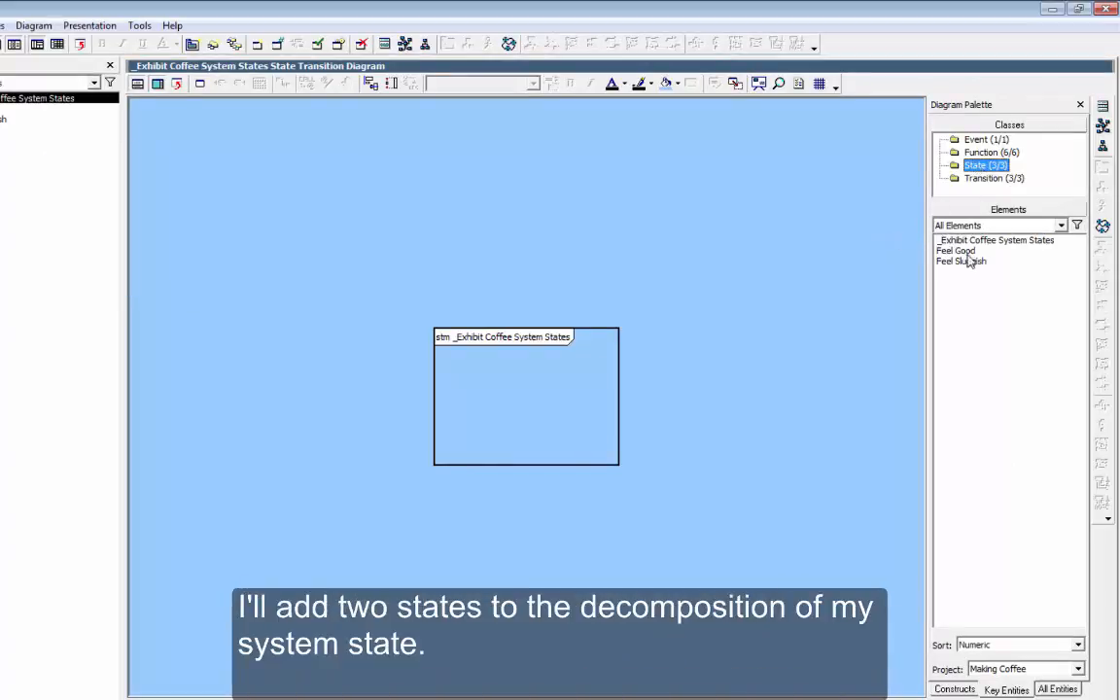
pyautogui.moveTo(970, 261); pyautogui.dragTo(478, 380)
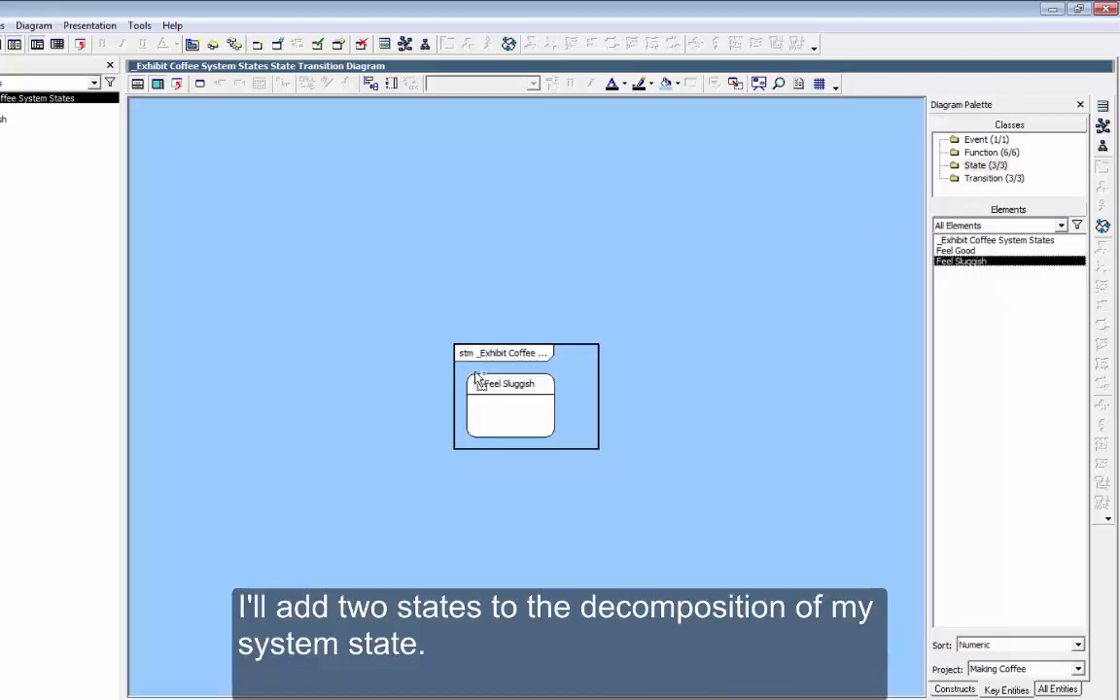
pyautogui.click(965, 251)
pyautogui.moveTo(967, 255); pyautogui.dragTo(596, 481)
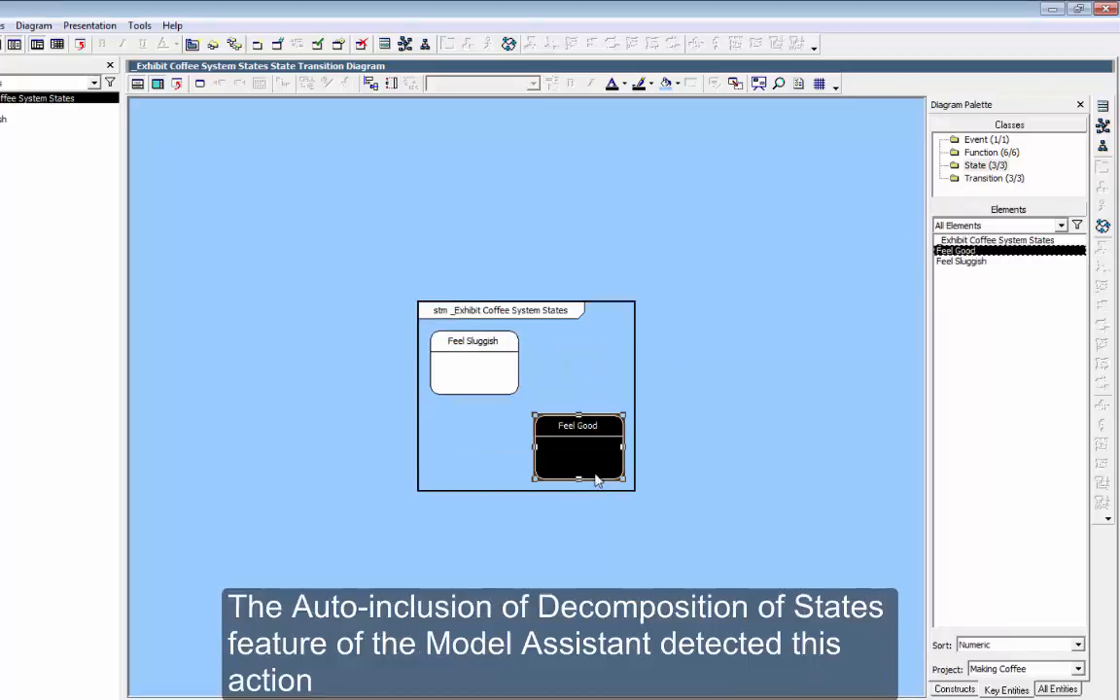
pyautogui.doubleClick(595, 475)
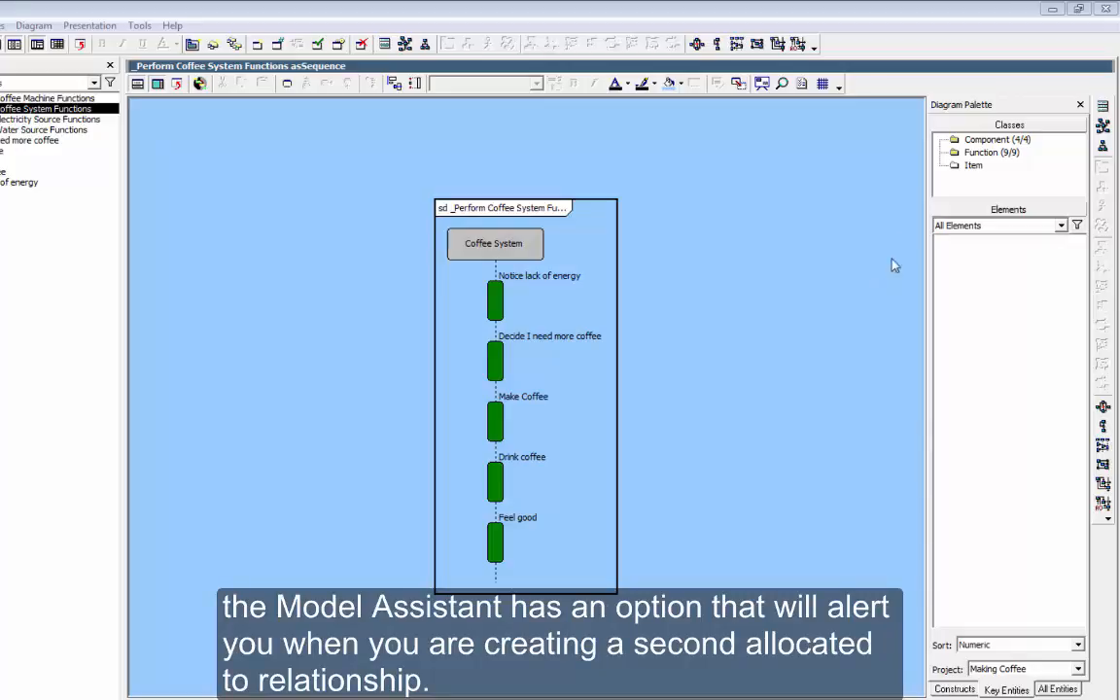
# - Try to allocate the Make Coffee function to the Coffee Machine component, and cancel the new allocation
pyautogui.click(969, 141)
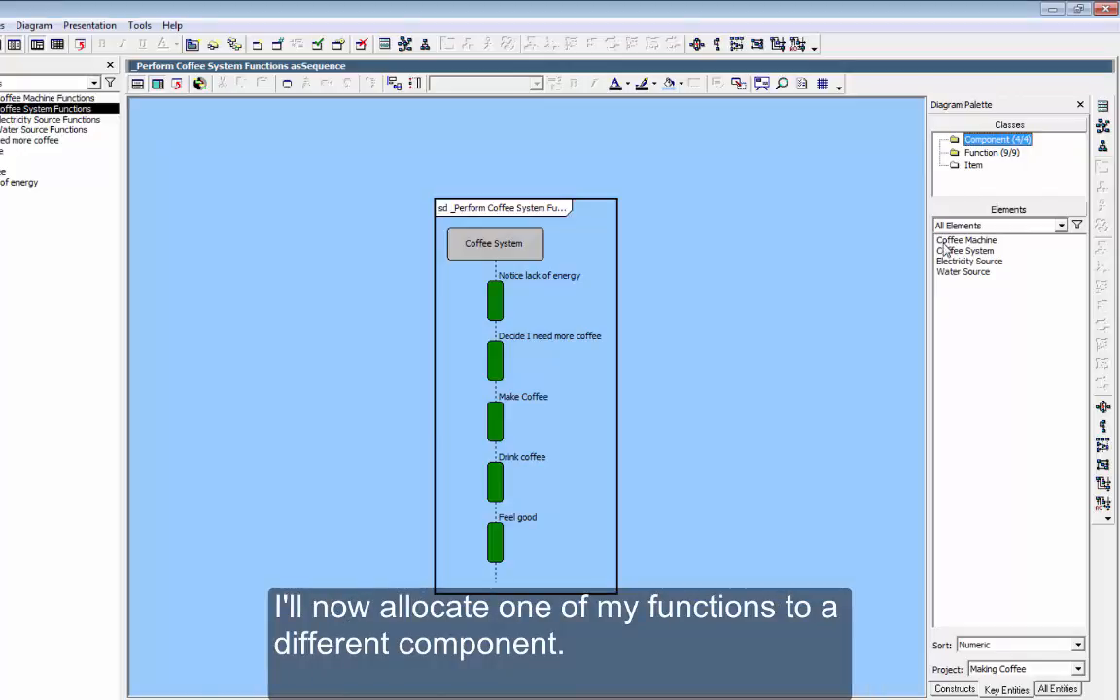
pyautogui.moveTo(958, 240); pyautogui.dragTo(500, 429)
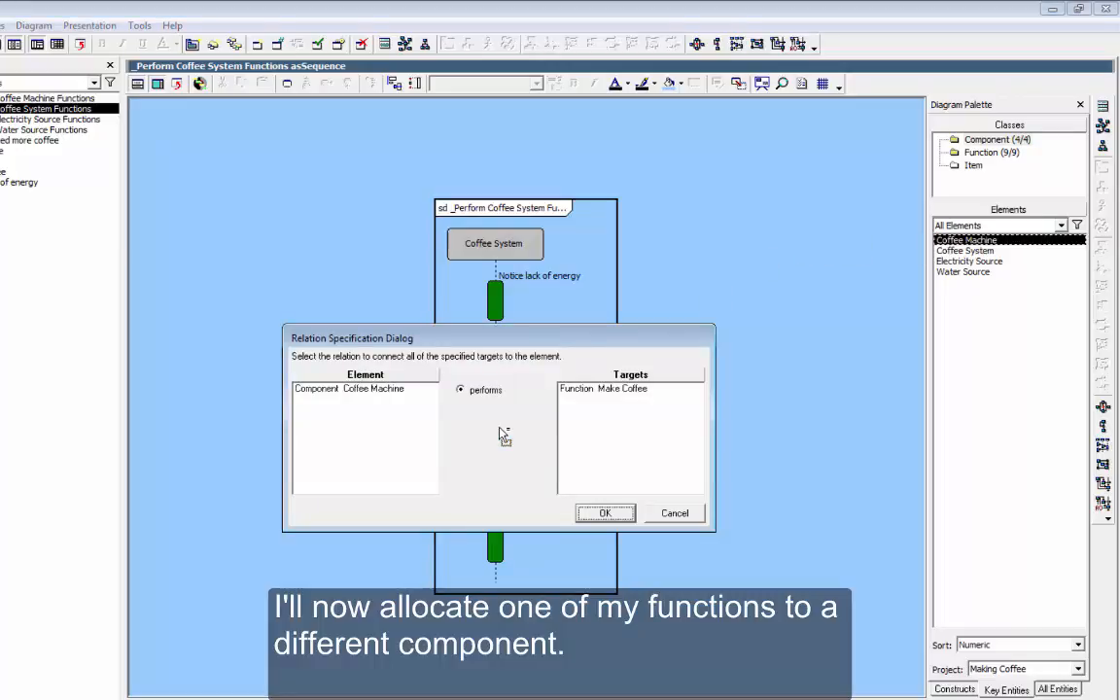
pyautogui.click(602, 512)
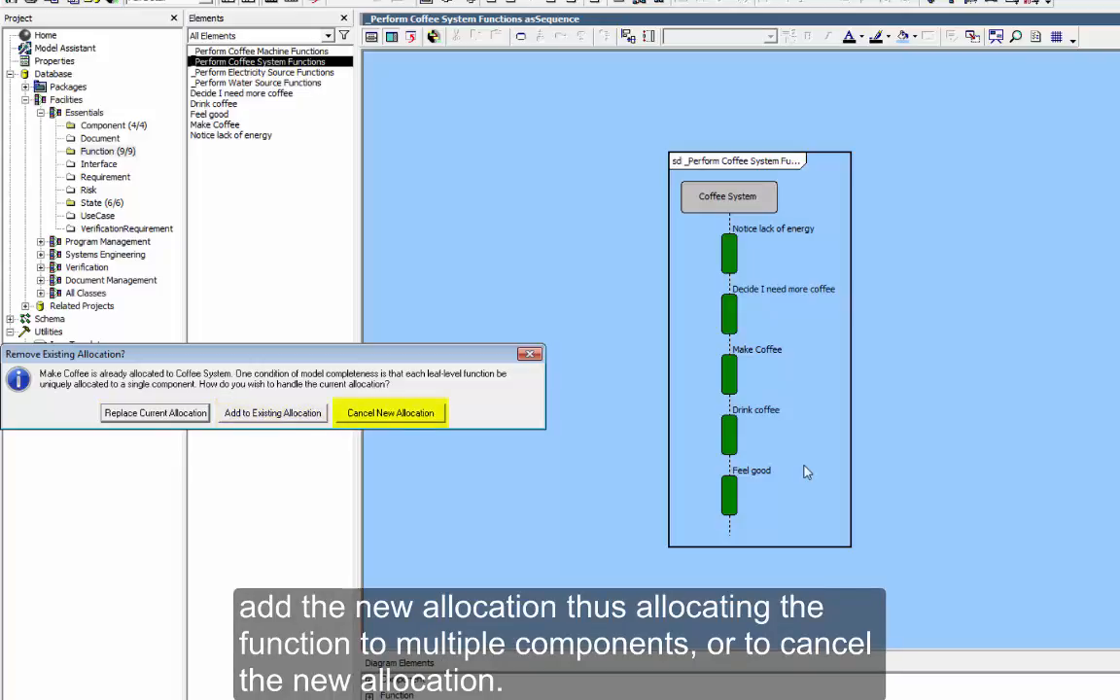
pyautogui.click(440, 412)
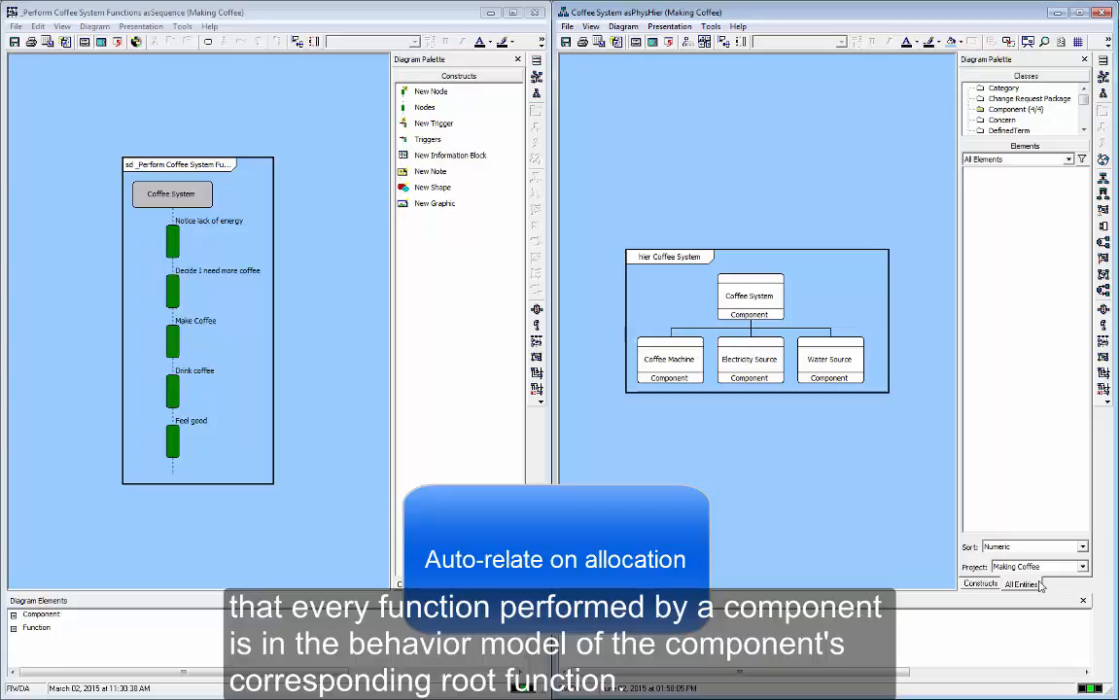
# - Create a function named "Curse the view of the bottom of the cup" and allocate it to Coffee System in the hierarchy diagram
pyautogui.click(1083, 130)
pyautogui.click(1082, 130)
pyautogui.click(1083, 131)
pyautogui.click(1082, 130)
pyautogui.click(1083, 131)
pyautogui.click(1083, 131)
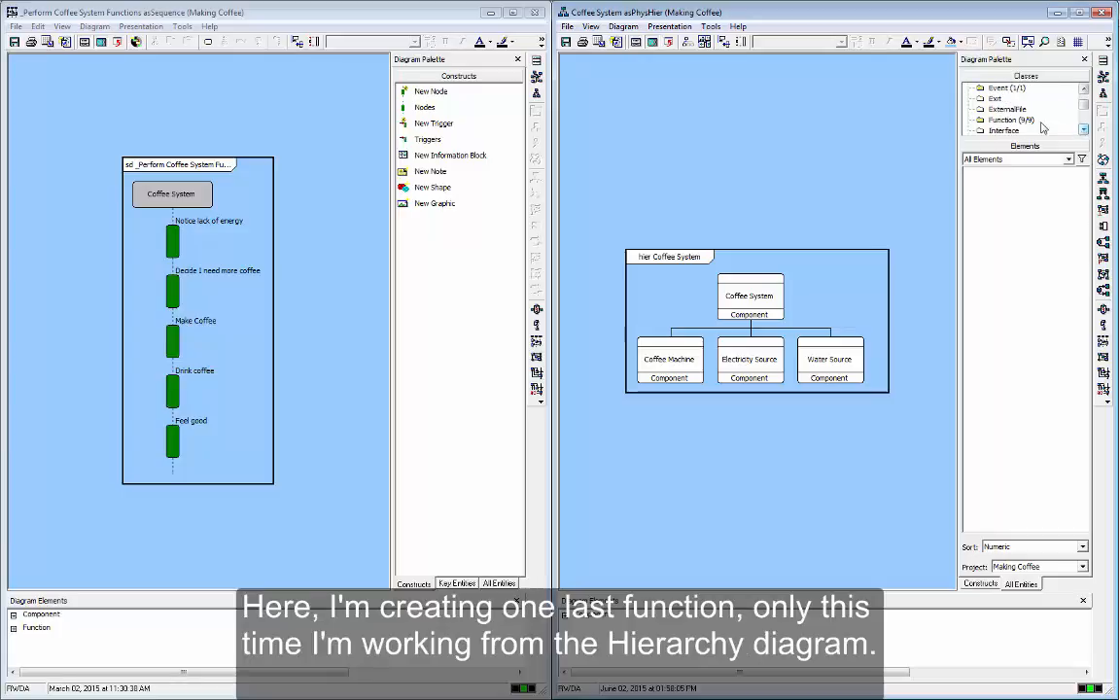
pyautogui.click(1011, 119)
pyautogui.doubleClick(1018, 123)
pyautogui.write('Cur')
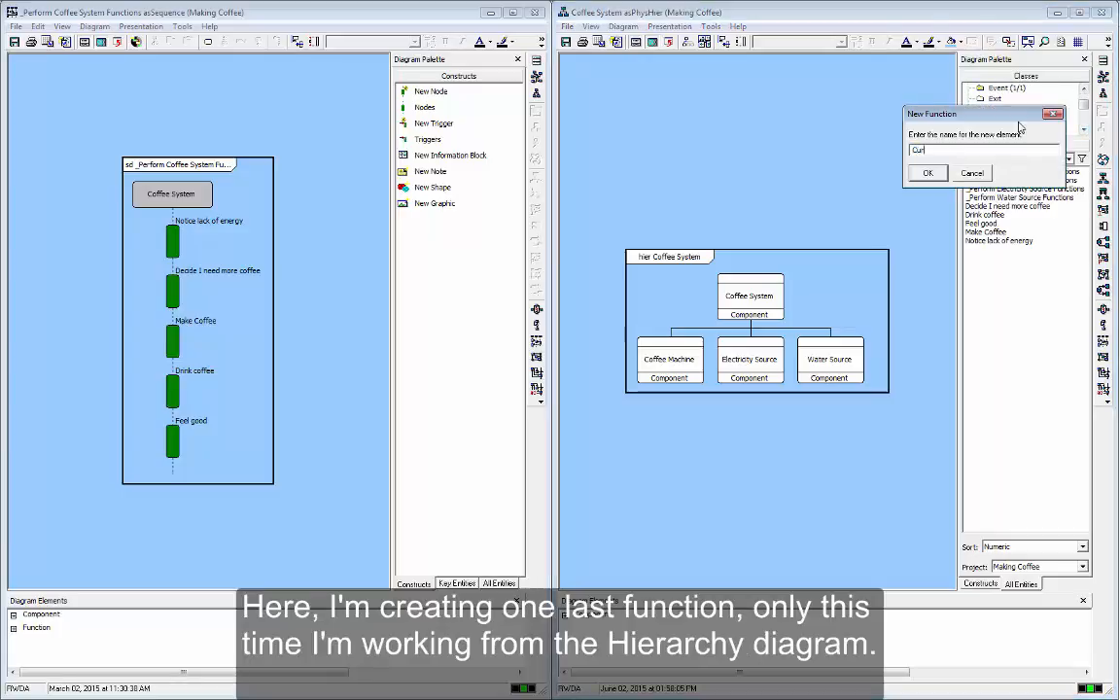
pyautogui.write('se the view of the bott')
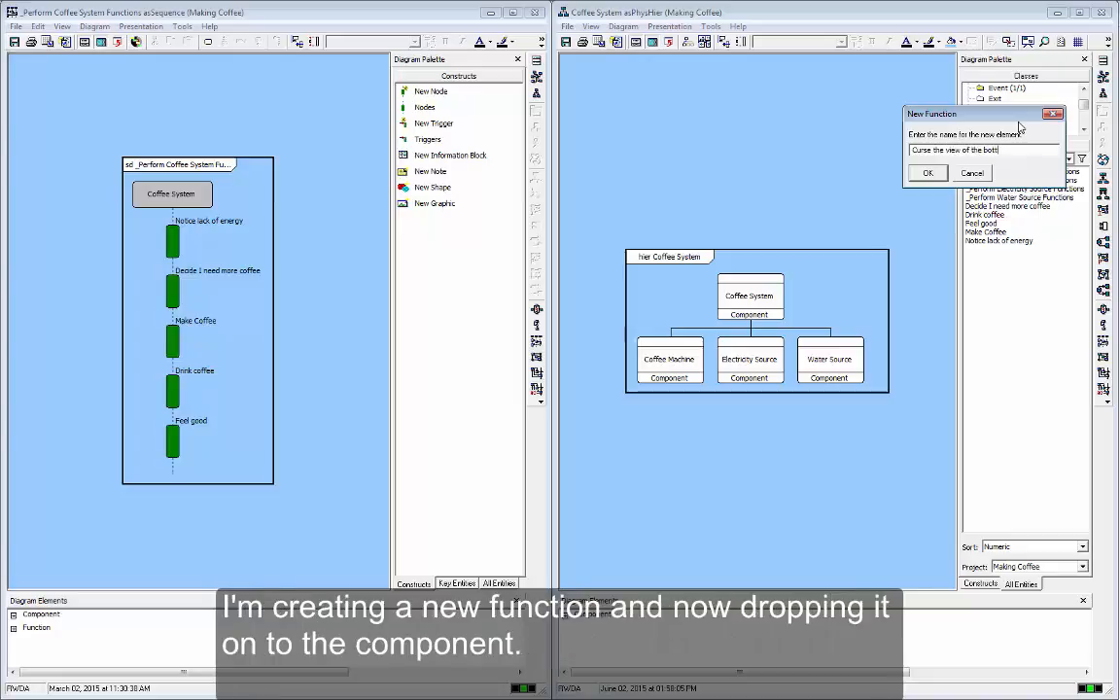
pyautogui.write('om of the cup')
pyautogui.press('Return')
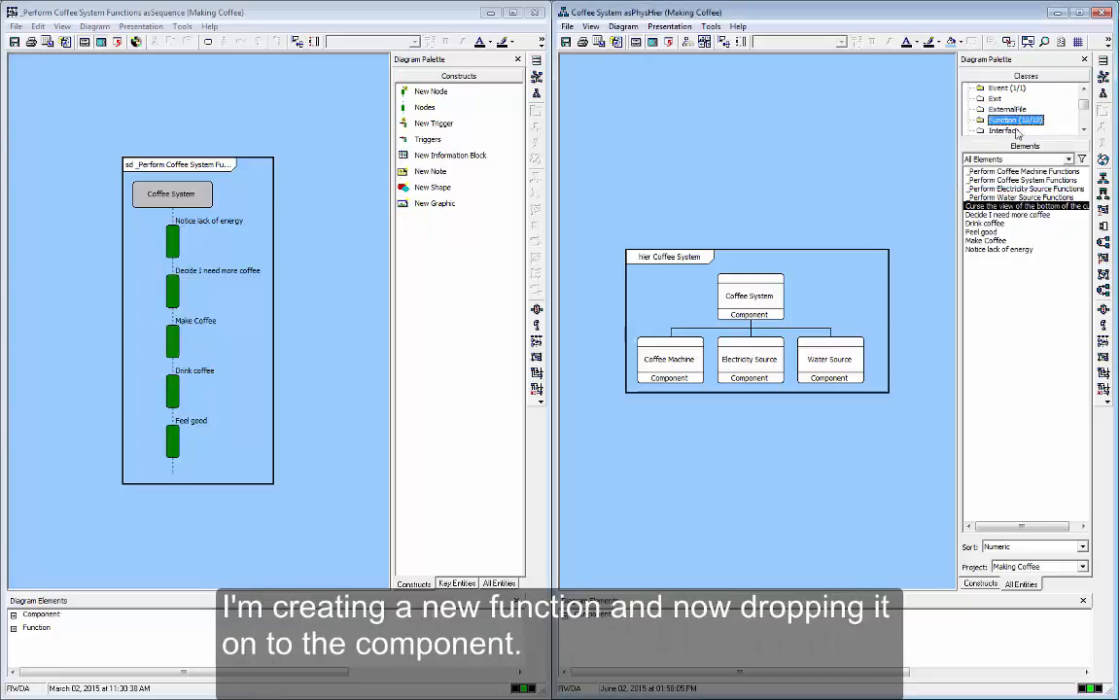
pyautogui.moveTo(986, 204); pyautogui.dragTo(751, 311)
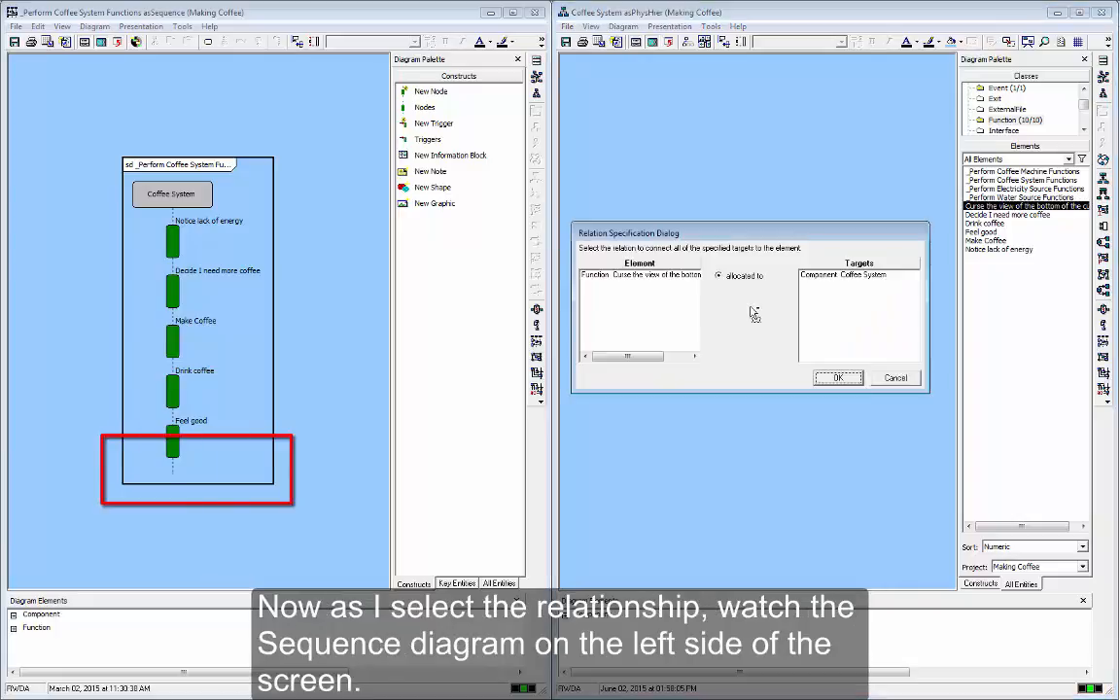
pyautogui.click(835, 377)
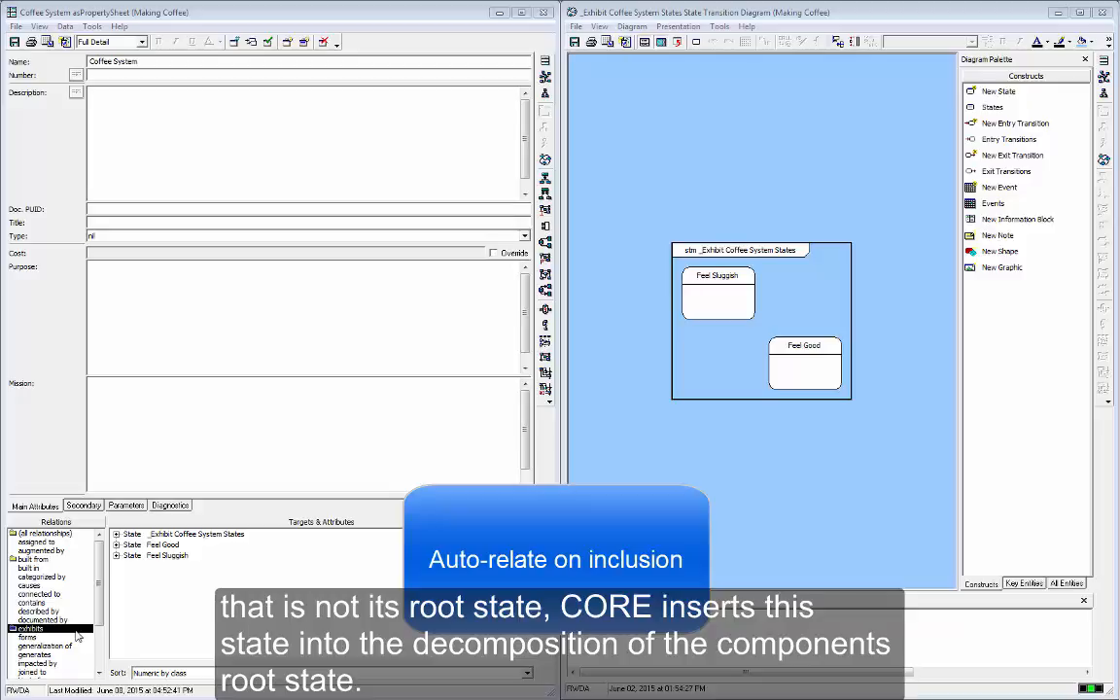
# - Add a new state named "Ramping Up" to Coffee System's exhibits relation, and view its behavior type and that of _Exhibit Coffee System States
pyautogui.doubleClick(311, 535)
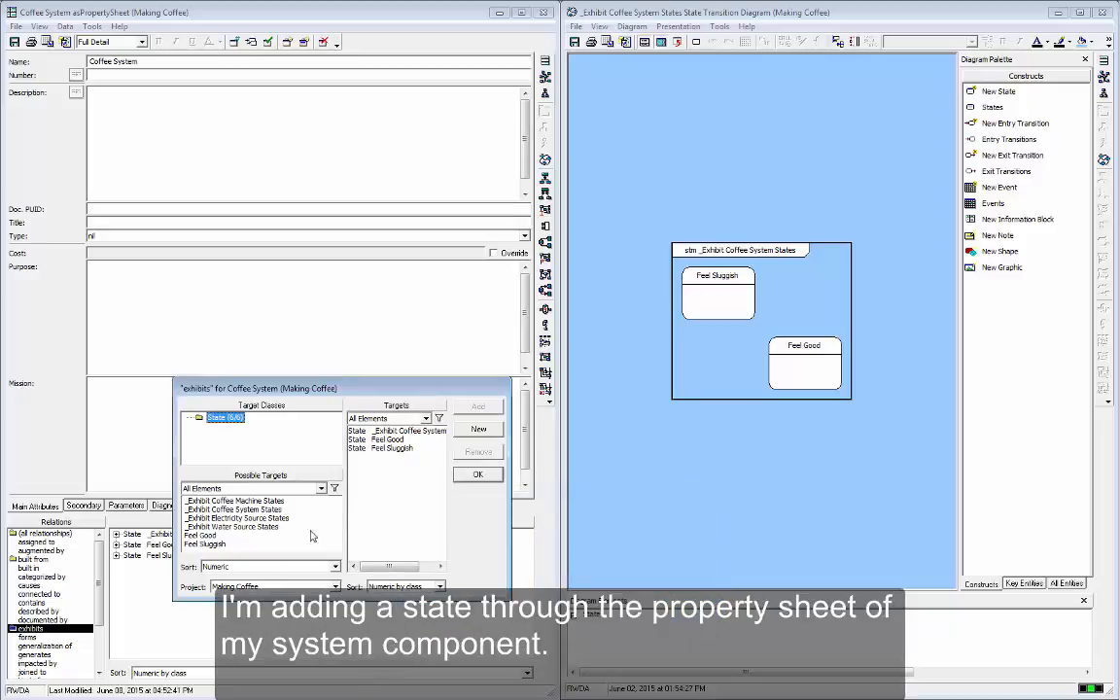
pyautogui.click(476, 428)
pyautogui.write('Ramping')
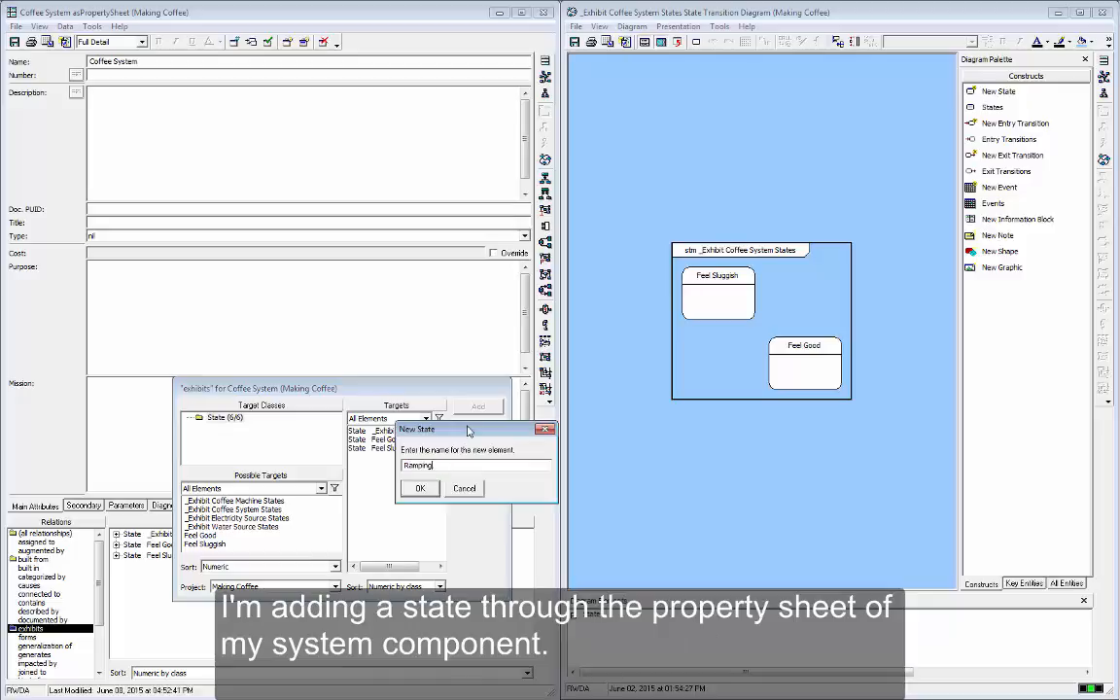
pyautogui.write(' Up')
pyautogui.press('Return')
pyautogui.click(470, 478)
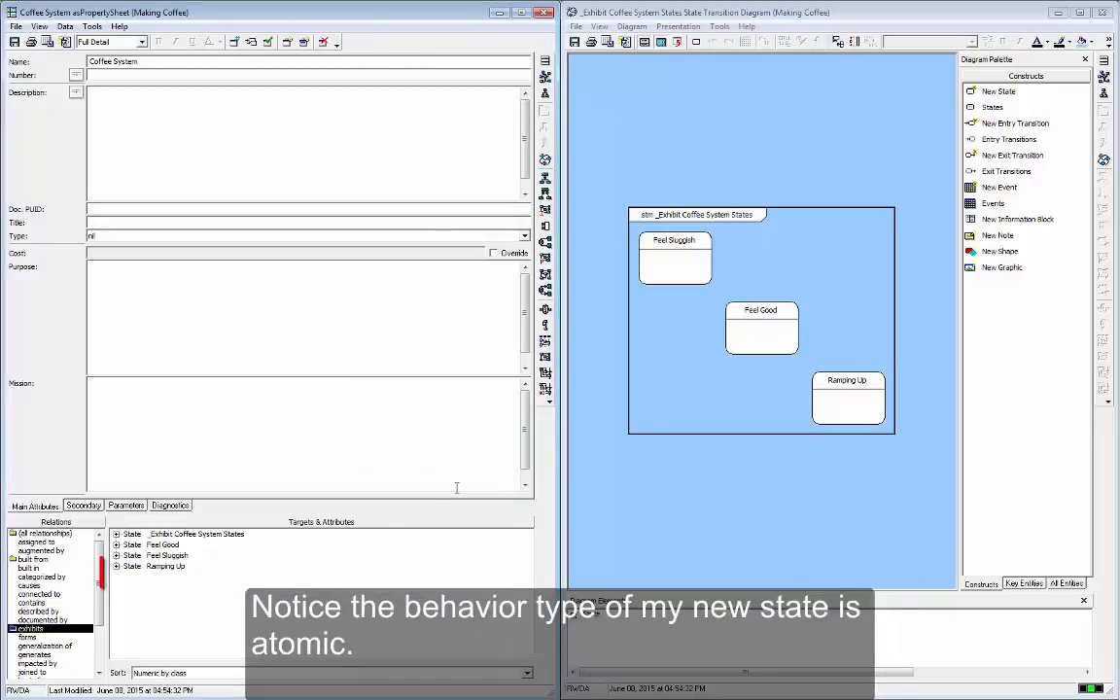
pyautogui.click(116, 566)
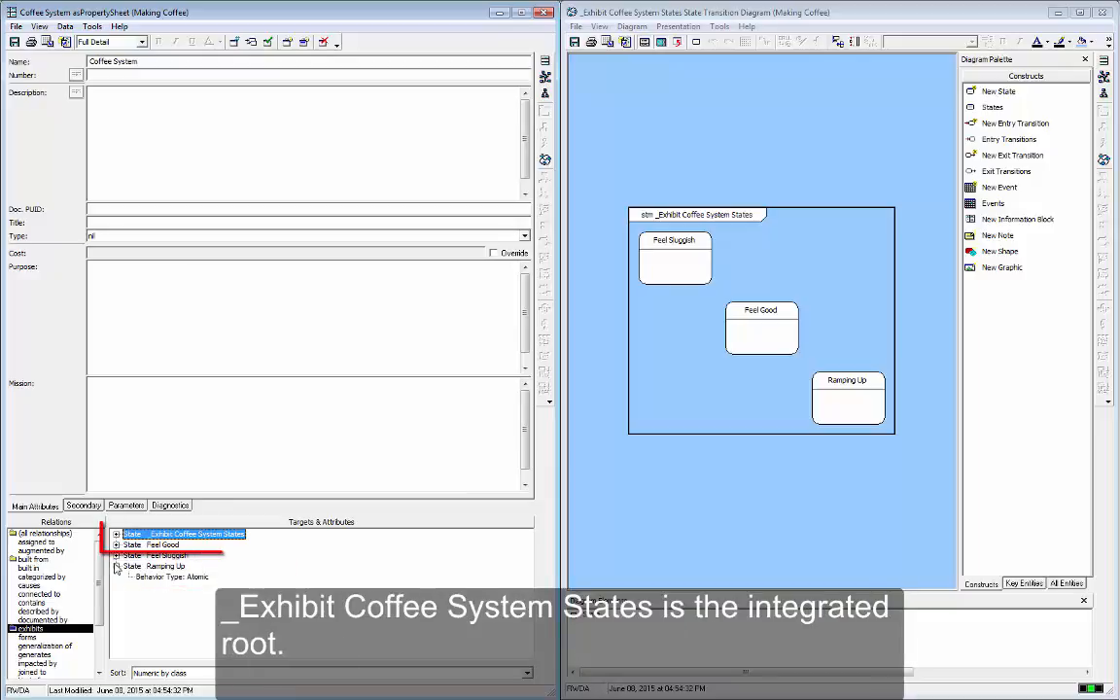
pyautogui.click(116, 534)
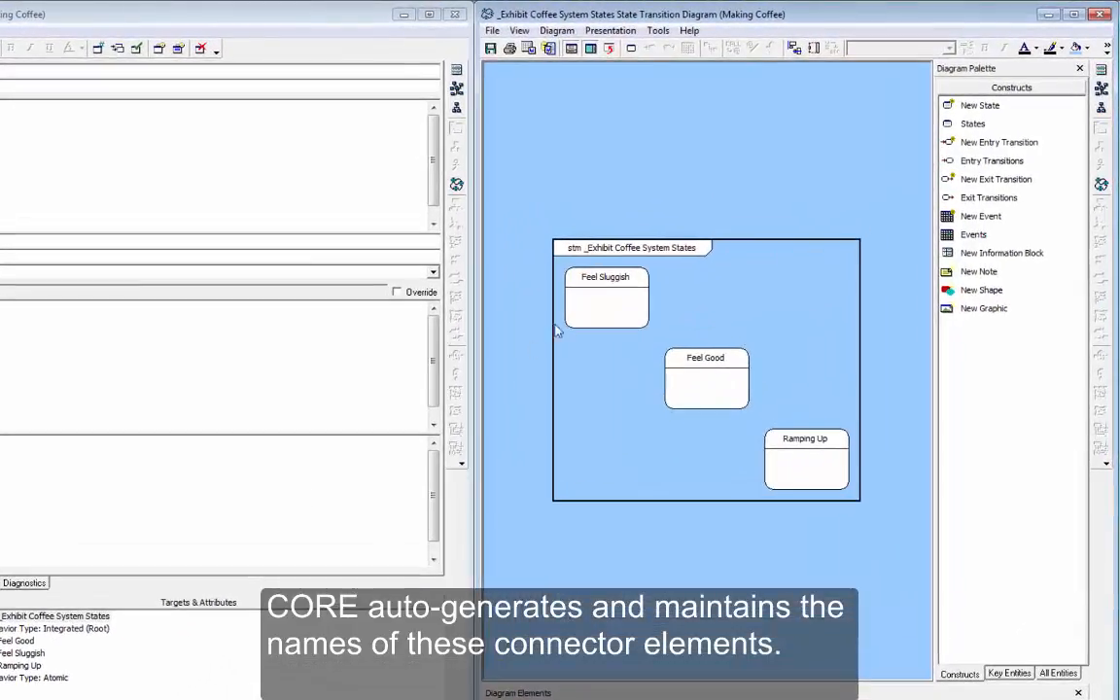
# - Connect Feel Sluggish to Ramping Up with a new default-named transition, and reroute its line to pass below Feel Good
pyautogui.click(671, 268)
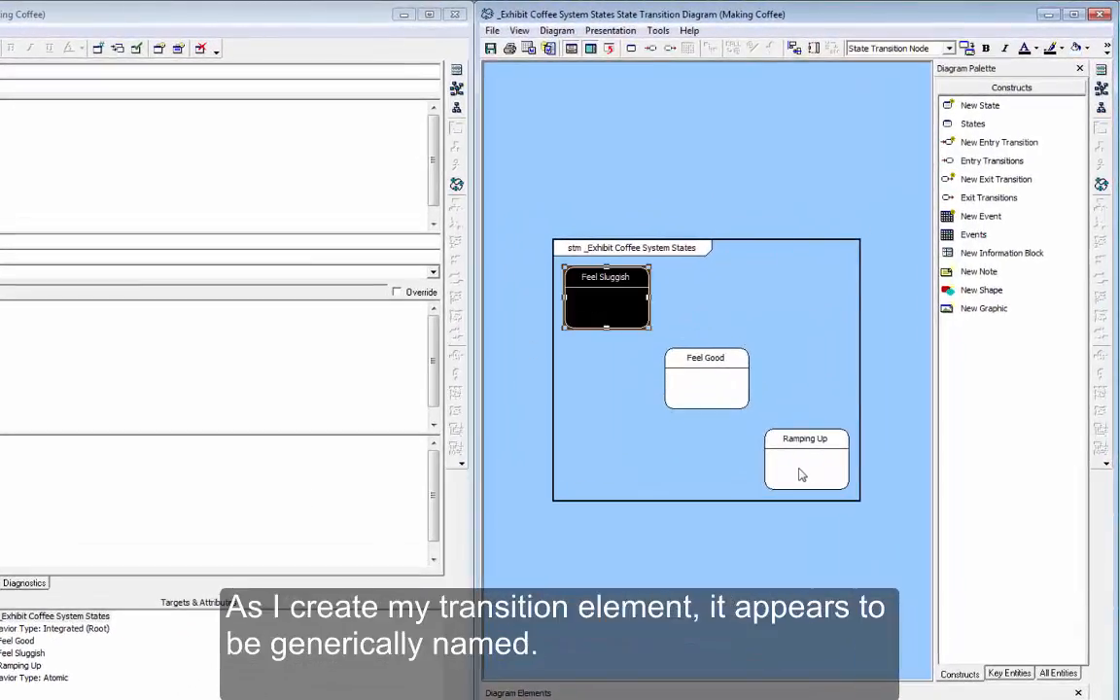
pyautogui.keyDown('ctrl'); pyautogui.click(802, 474); pyautogui.keyUp('ctrl')
pyautogui.click(712, 50)
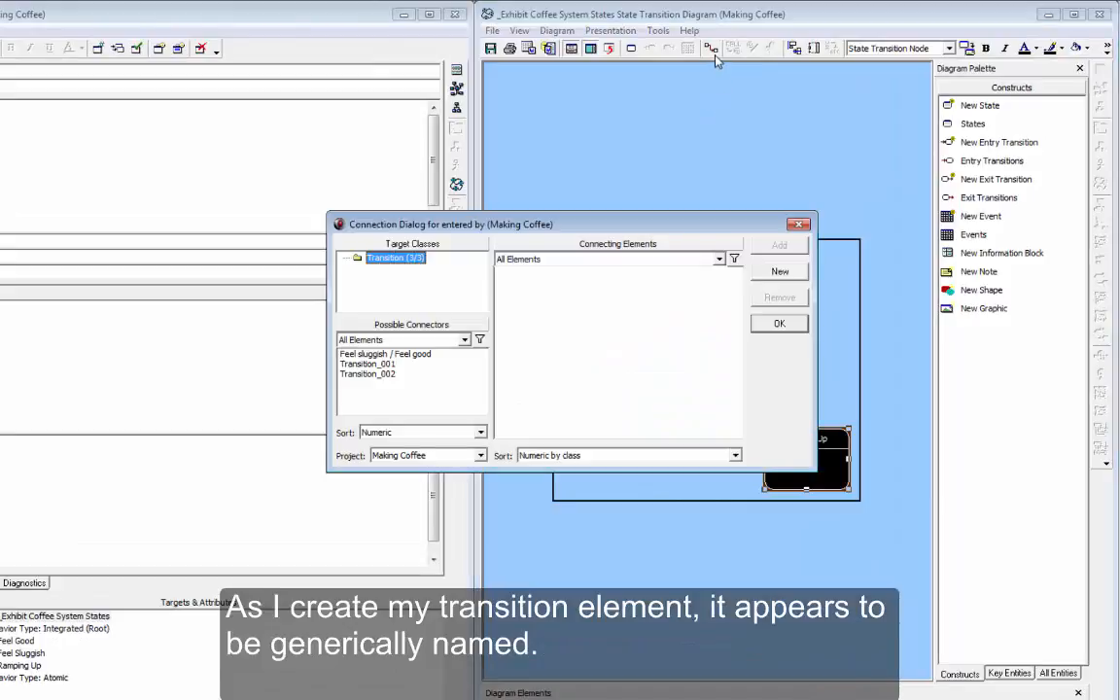
pyautogui.click(779, 271)
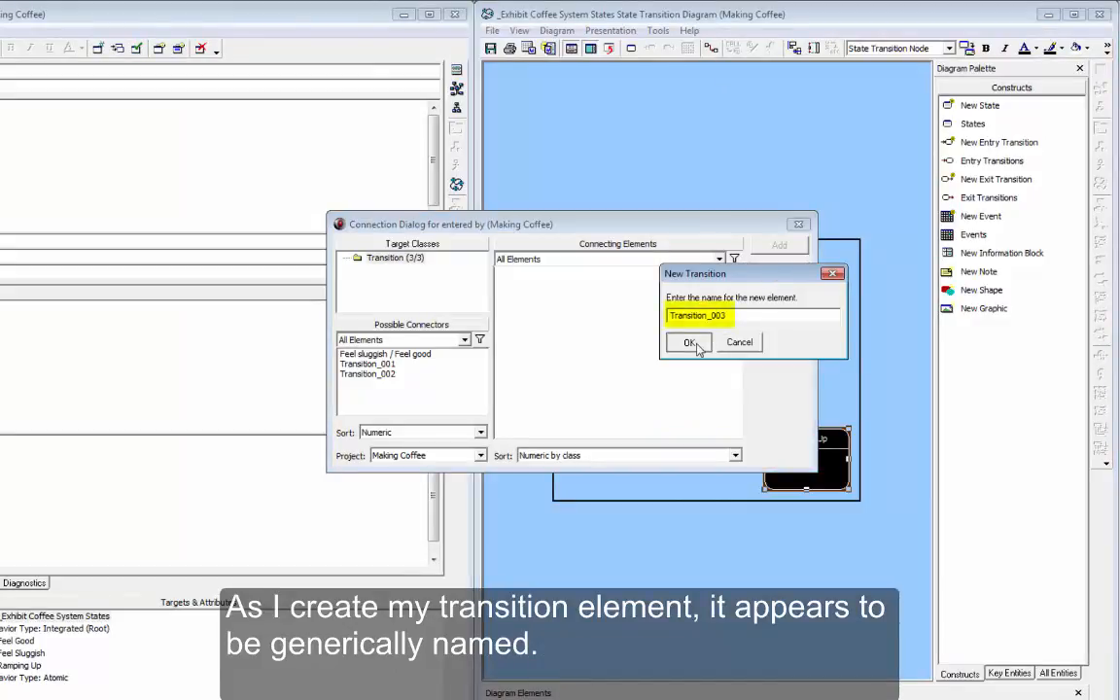
pyautogui.click(695, 344)
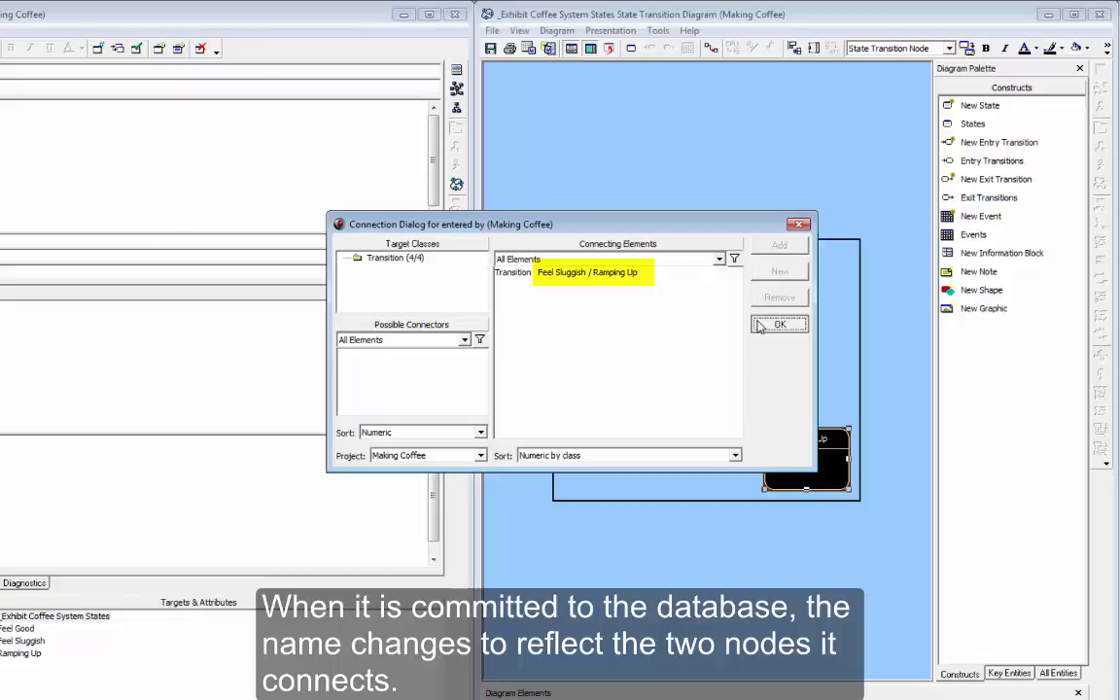
pyautogui.click(760, 326)
pyautogui.click(744, 365)
pyautogui.moveTo(608, 361); pyautogui.dragTo(585, 421)
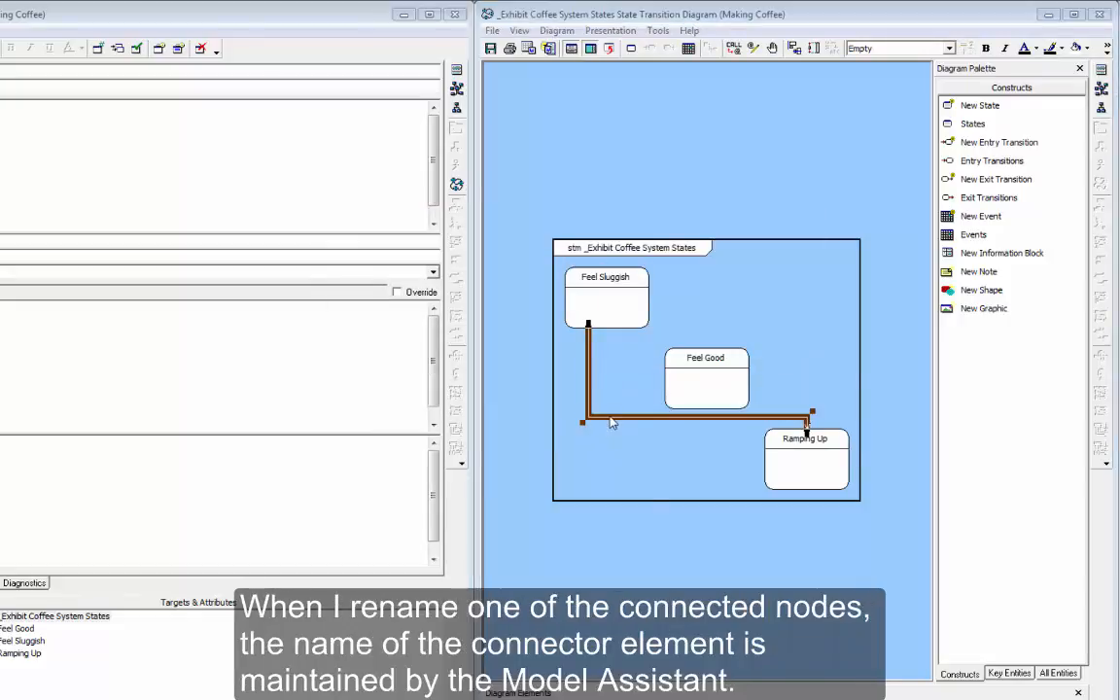
# - Open the new transition's property sheet and rename the Ramping Up state as "Waiting for buzz"
pyautogui.doubleClick(586, 420)
pyautogui.click(800, 466)
pyautogui.rightClick(797, 464)
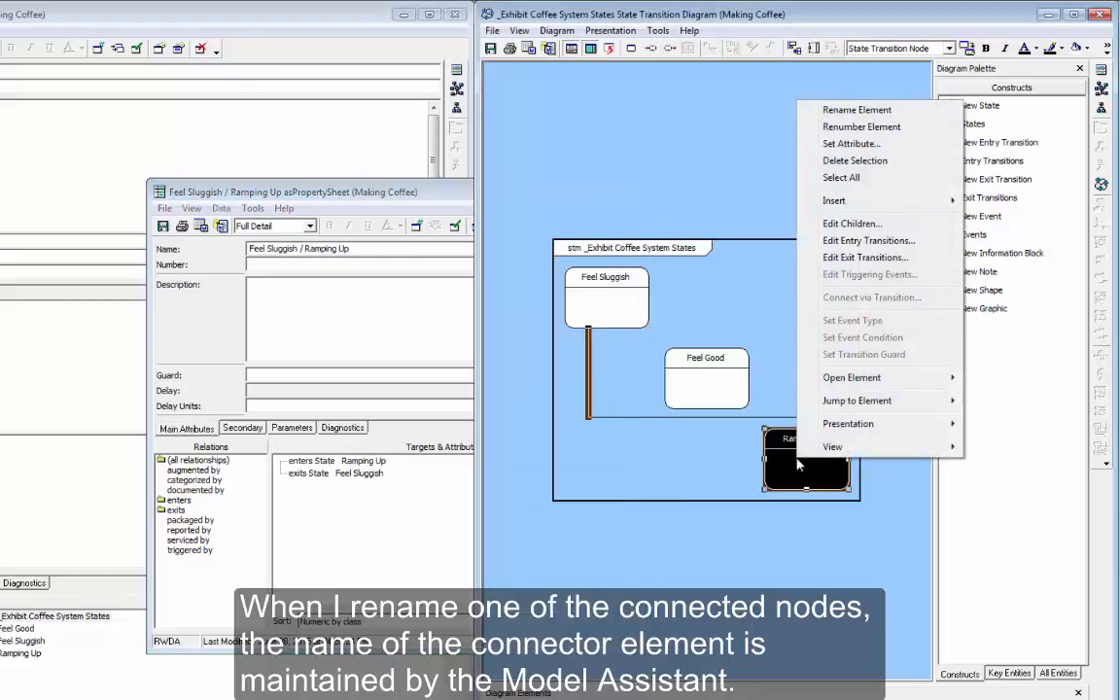
pyautogui.click(844, 111)
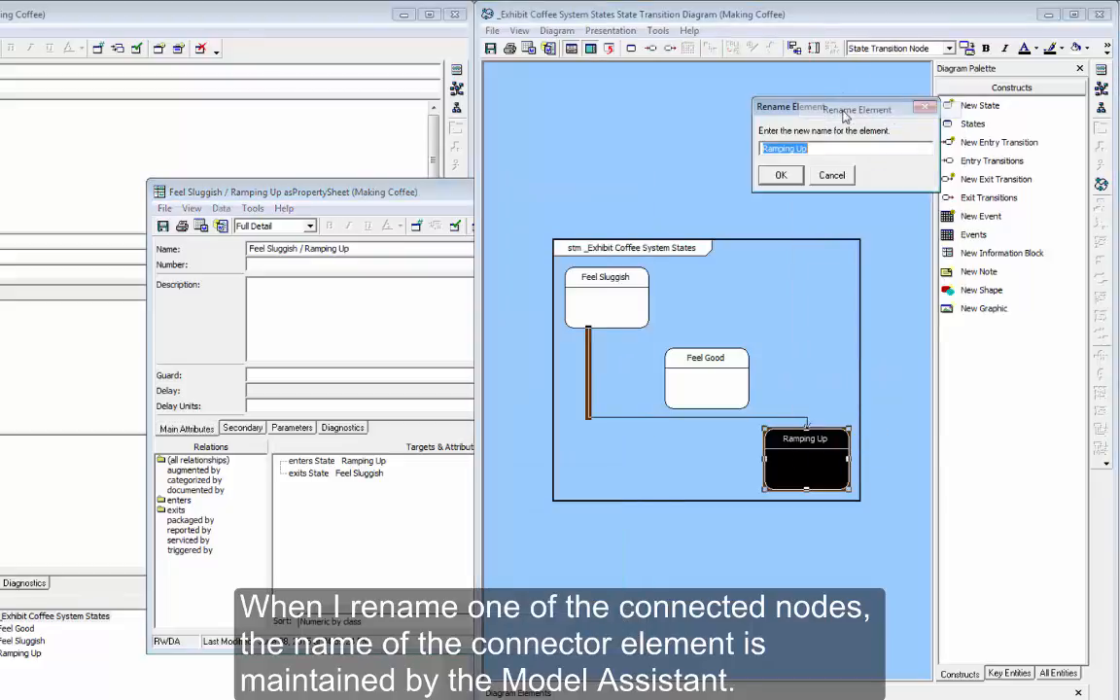
pyautogui.write('Waiting for buzz')
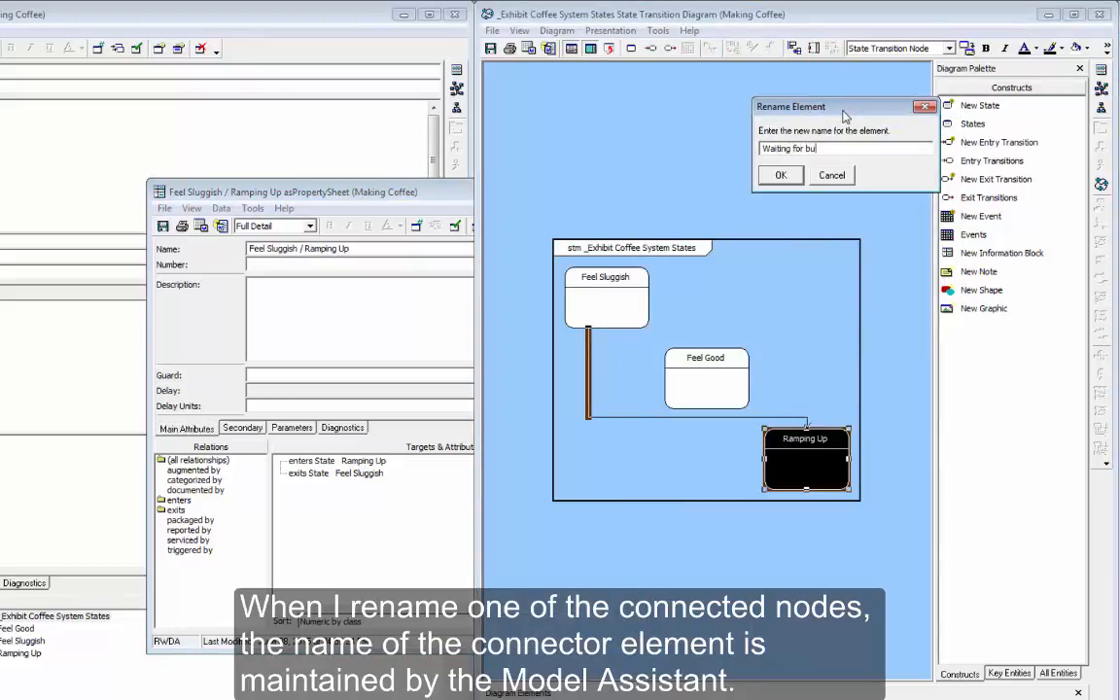
pyautogui.click(792, 171)
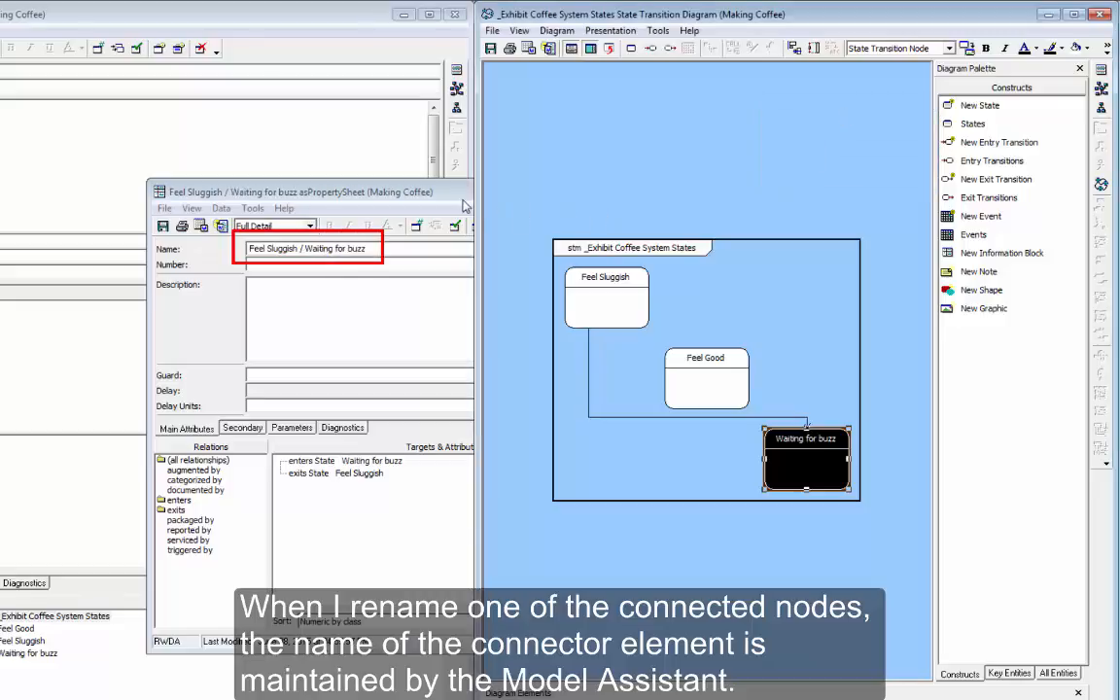
# - View the diagnostics of the Feel Sluggish / Waiting for buzz transition, and open the project's Model Assistant feature descriptions
pyautogui.click(419, 190)
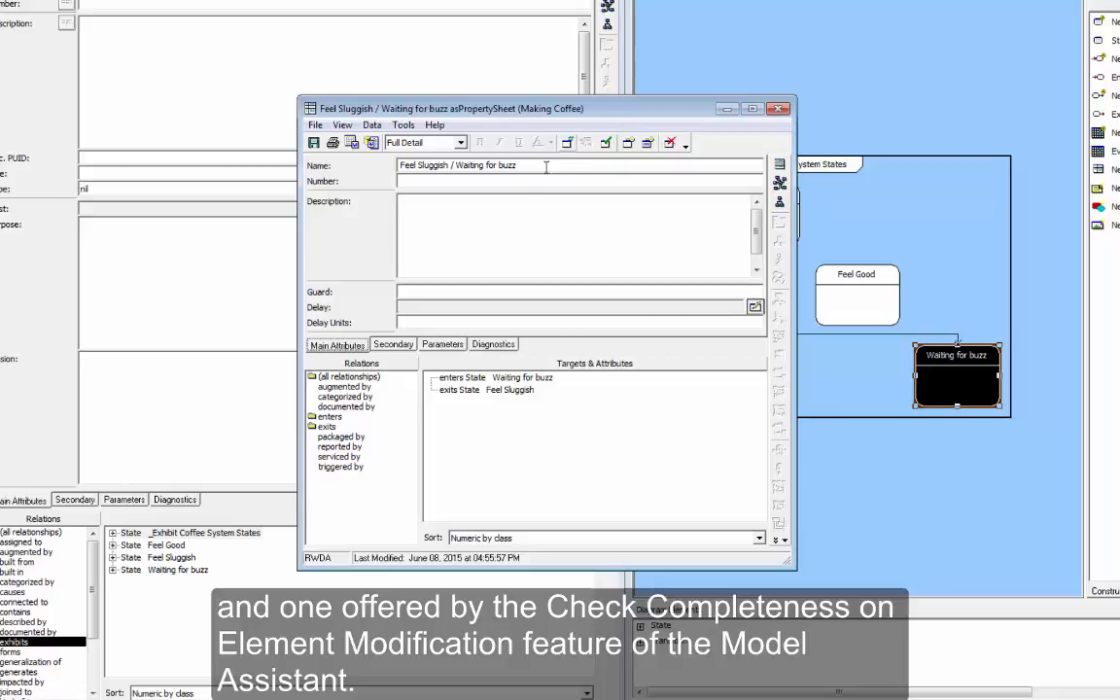
pyautogui.click(492, 346)
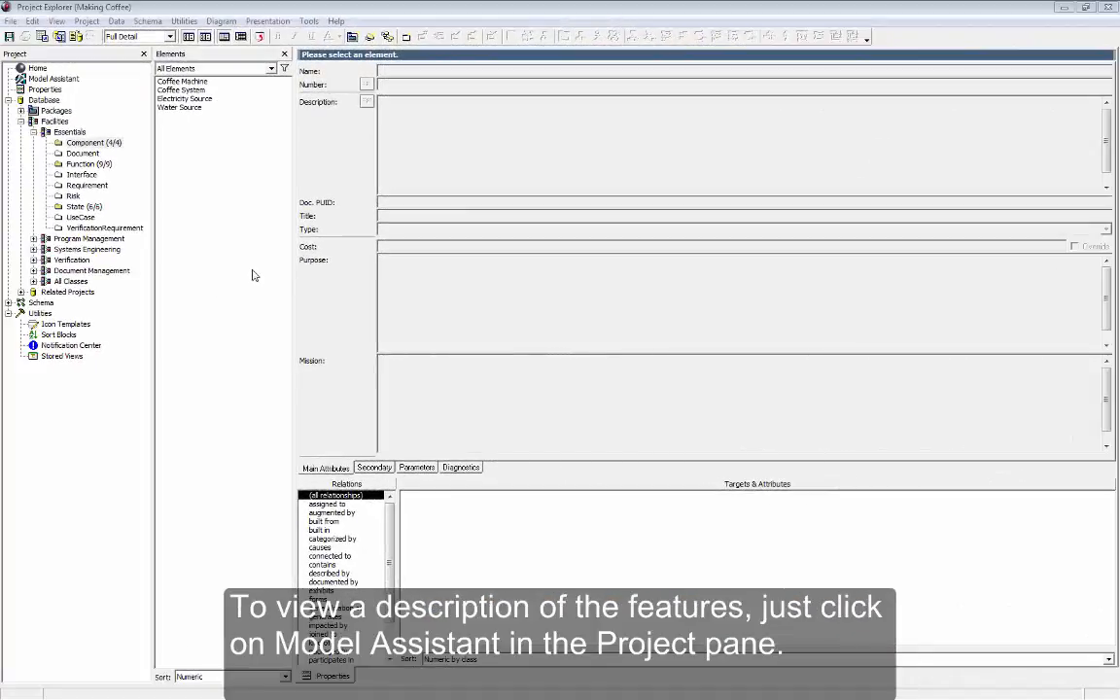
pyautogui.click(58, 79)
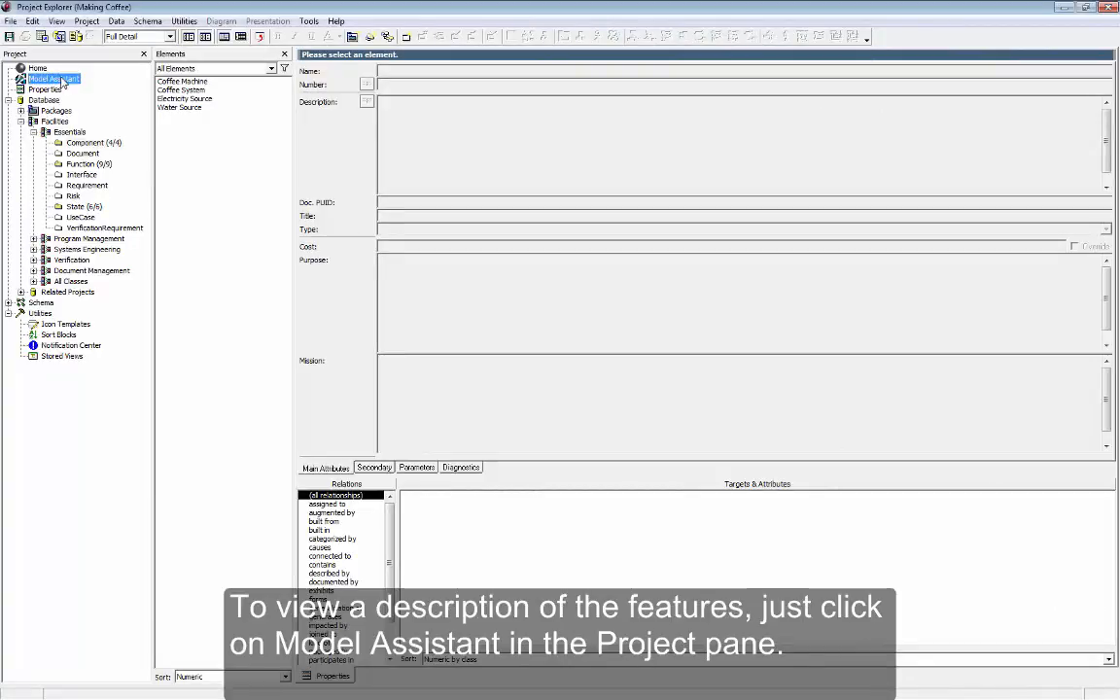